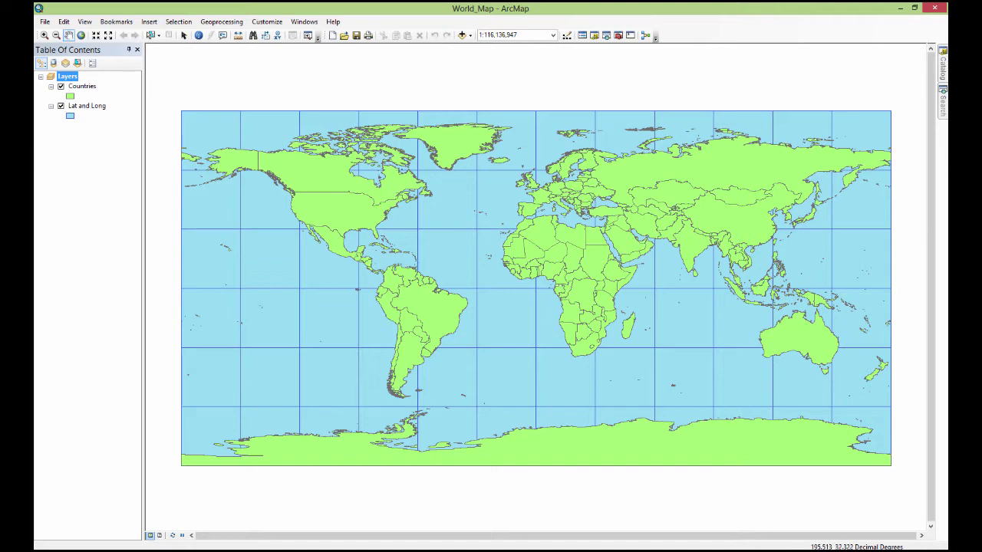
Open the Add Data dialog in the World_Map document, then set ArcMap aside to show the desktop.
left_click(462, 35)
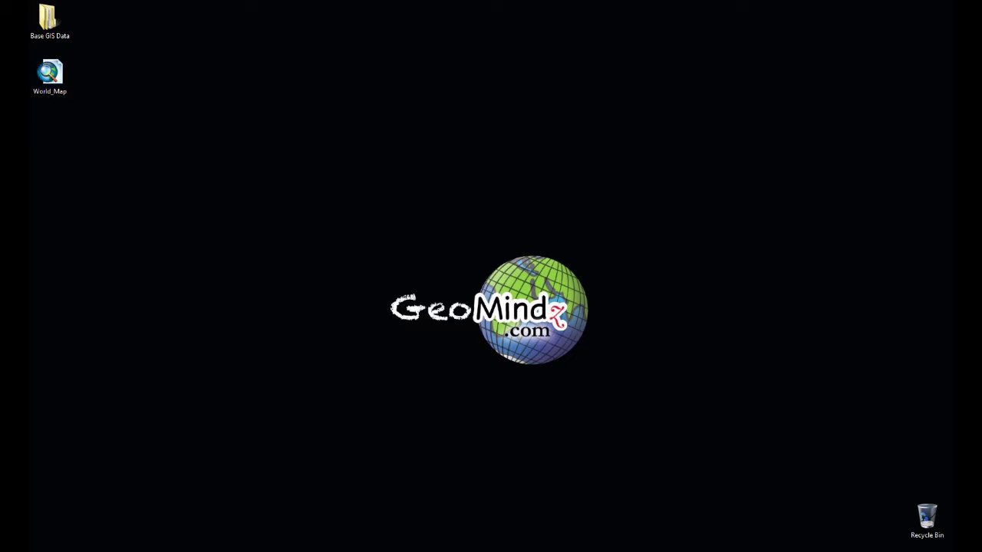
Move the Base GIS Data folder on the desktop and open its World GIS Data subfolder.
left_click_drag(48, 22, 467, 188)
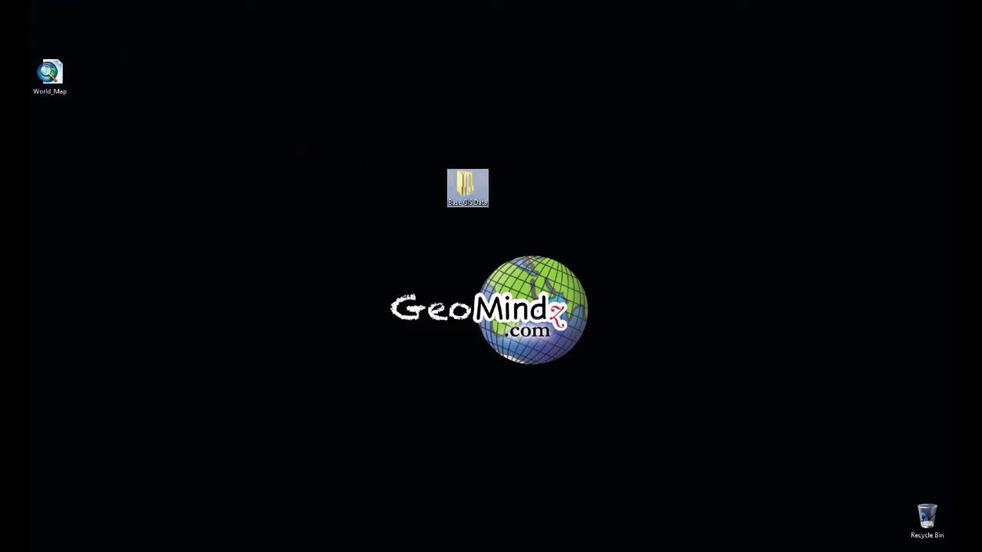
double_click(467, 188)
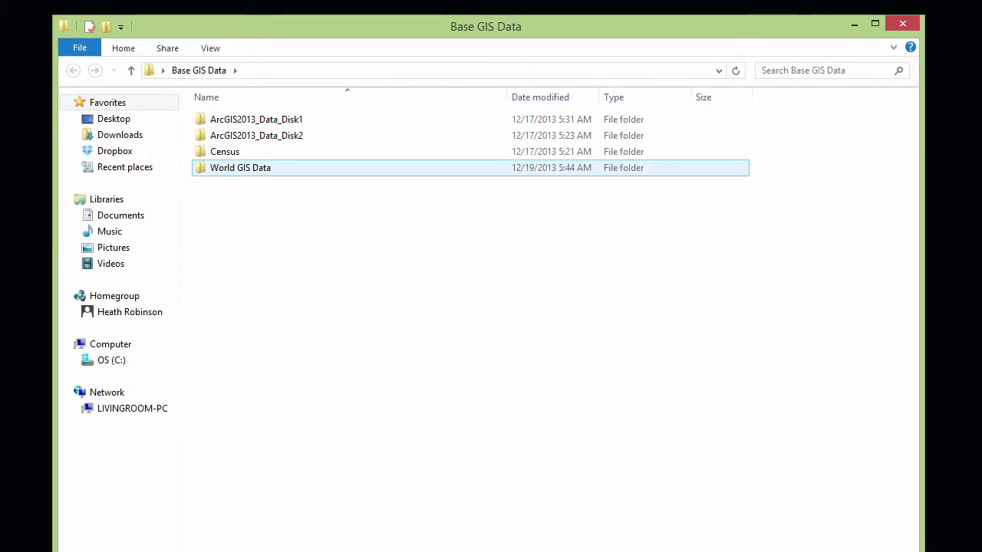
double_click(246, 169)
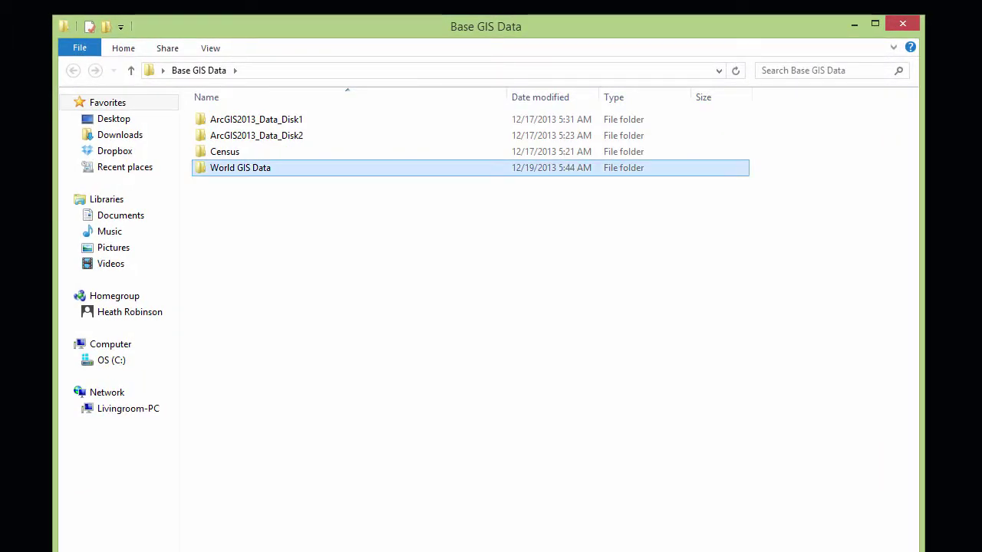
Scroll through the shapefile component files listed in World GIS Data.
scroll(329, 238, "down", 12)
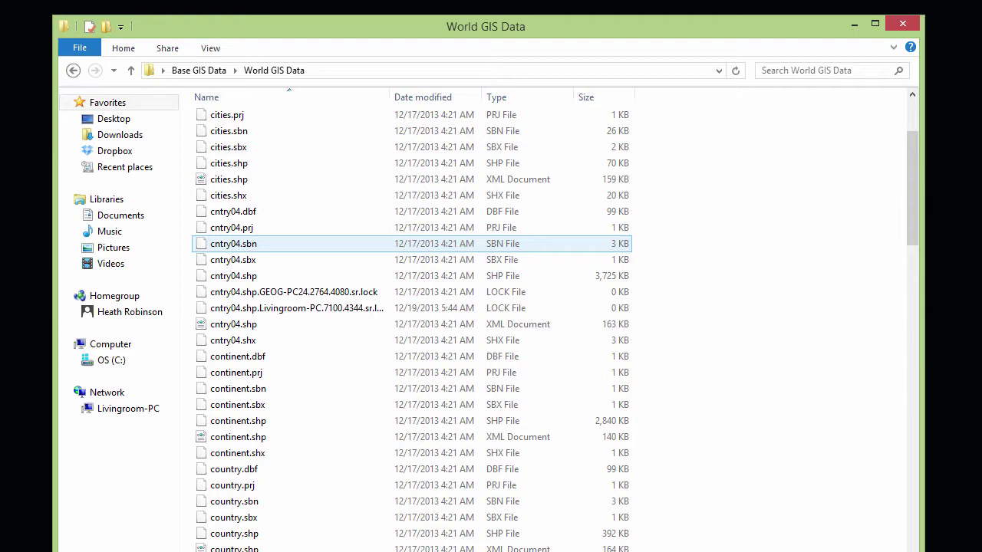
scroll(330, 243, "down", 8)
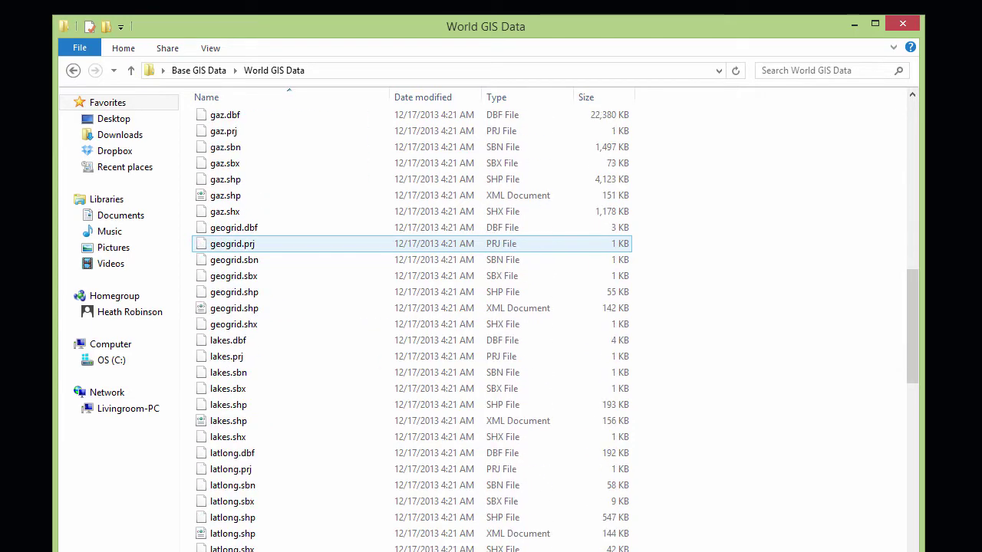
scroll(330, 243, "down", 10)
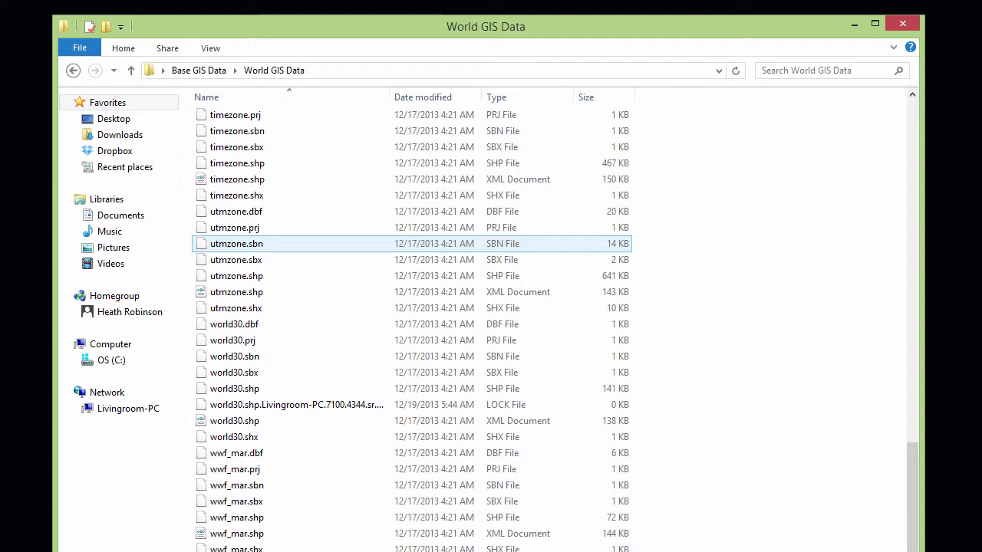
scroll(330, 243, "down", 2)
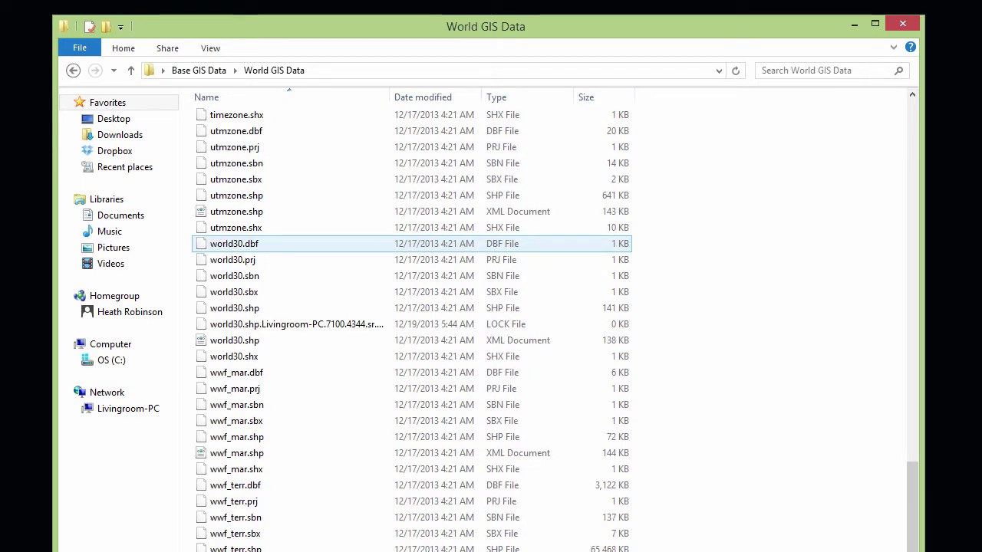
scroll(307, 340, "up", 7)
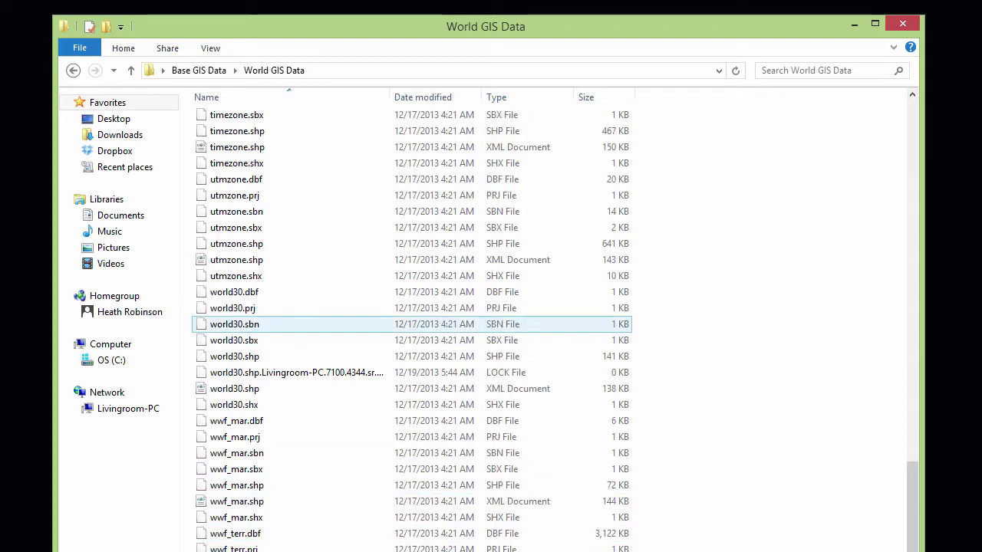
scroll(307, 339, "up", 7)
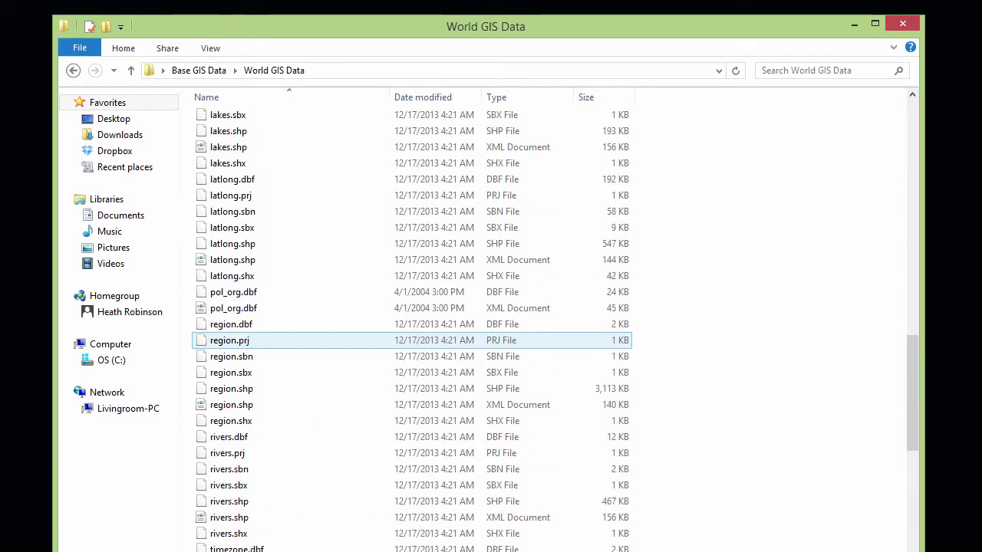
scroll(384, 295, "up", 3)
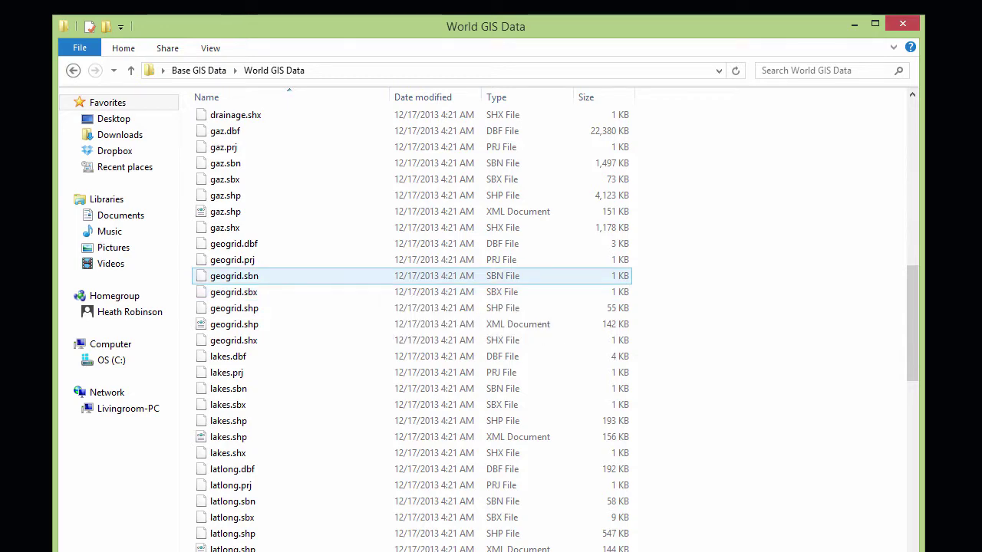
scroll(384, 357, "down", 3)
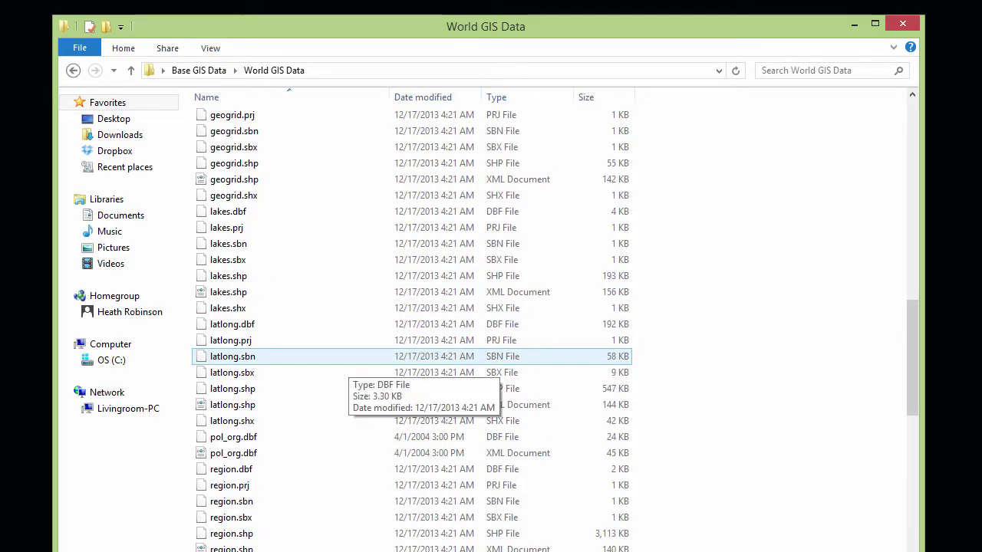
scroll(383, 356, "up", 14)
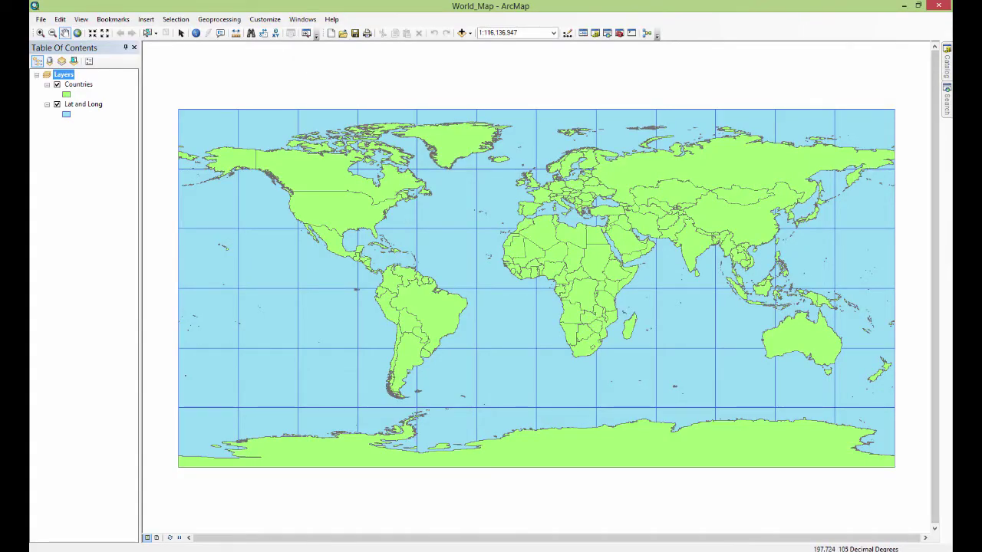
Switch from the ArcMap world map to the Windows Start screen.
mouse_move(947, 63)
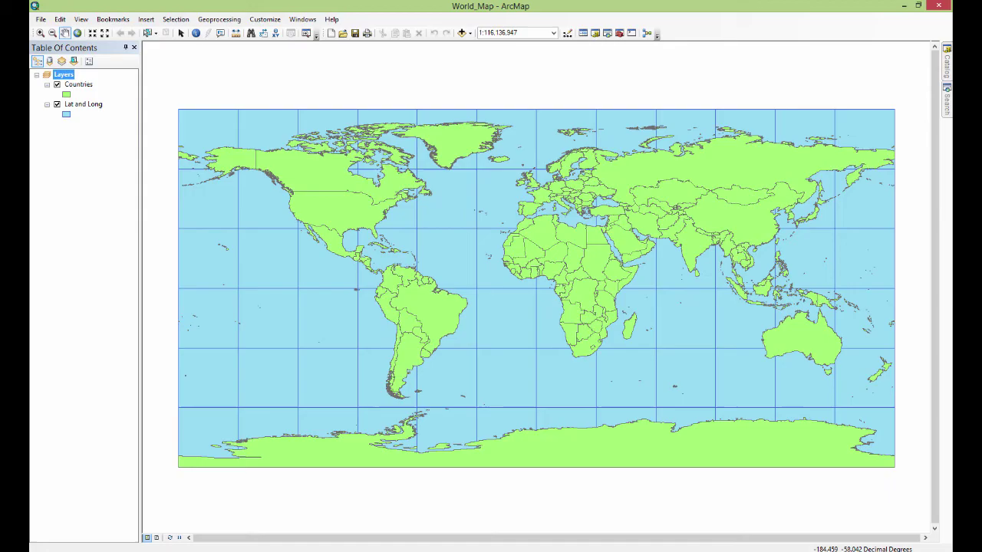
key("super")
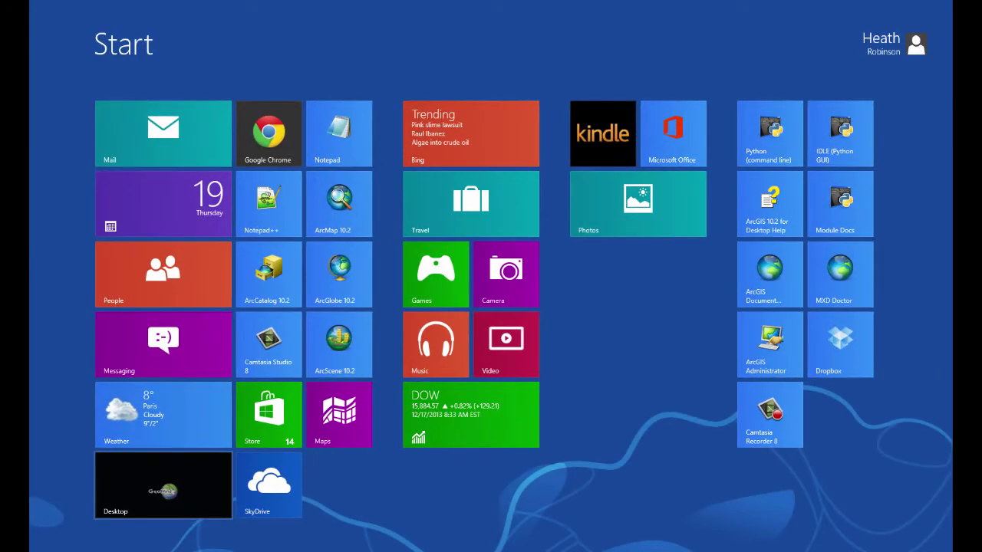
Launch ArcCatalog 10.2 from its Start screen tile.
left_click(269, 275)
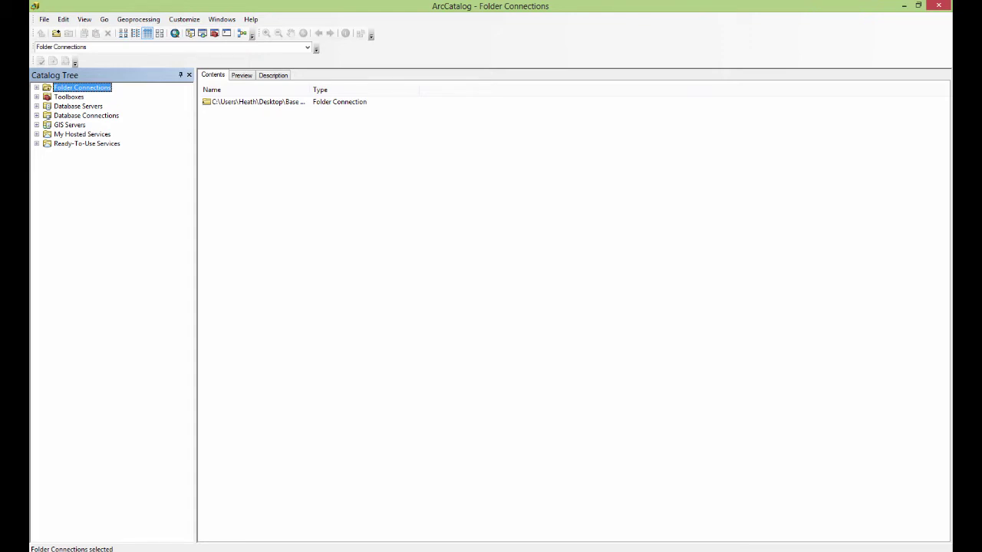
Expand Folder Connections and Base GIS Data, then list World GIS Data's shapefiles.
key("Right")
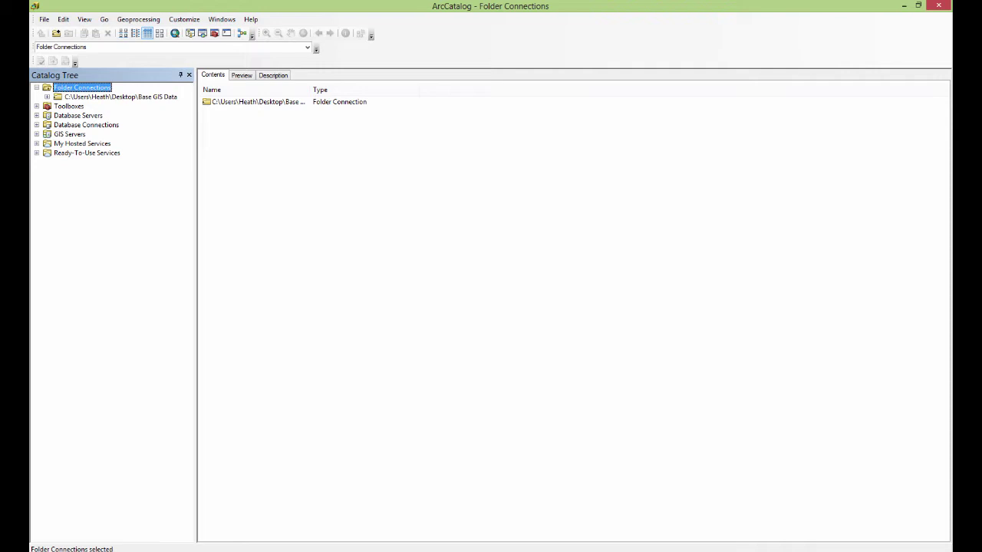
left_click(121, 97)
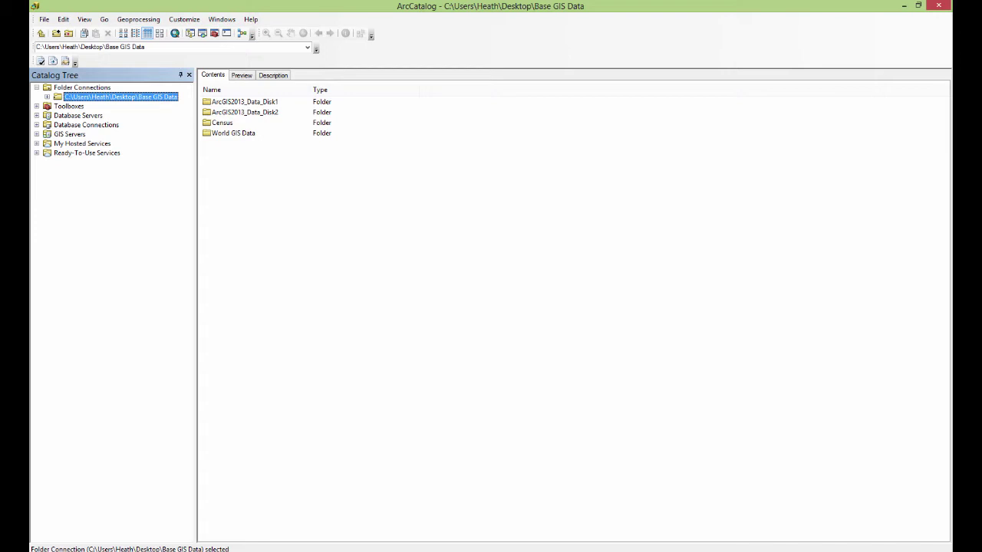
key("Right")
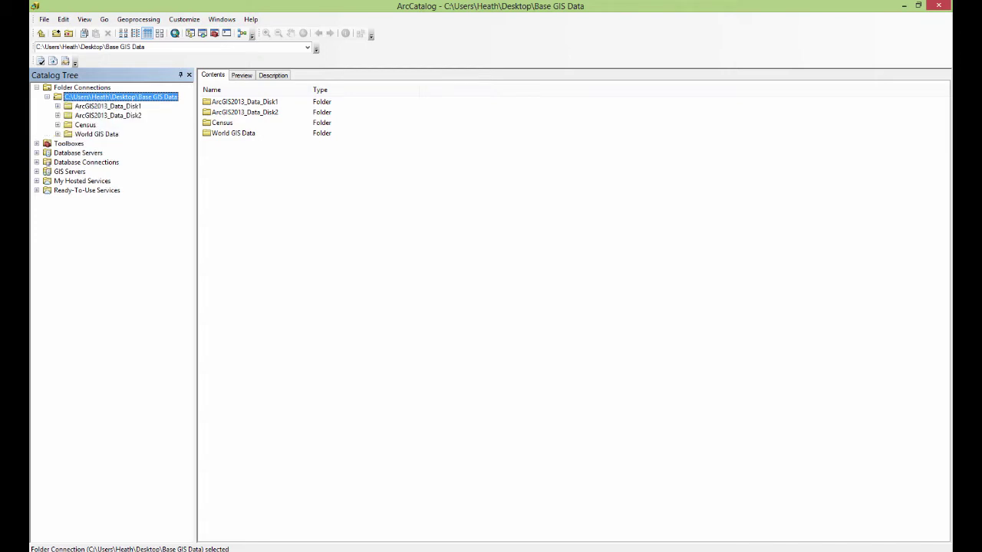
left_click(96, 134)
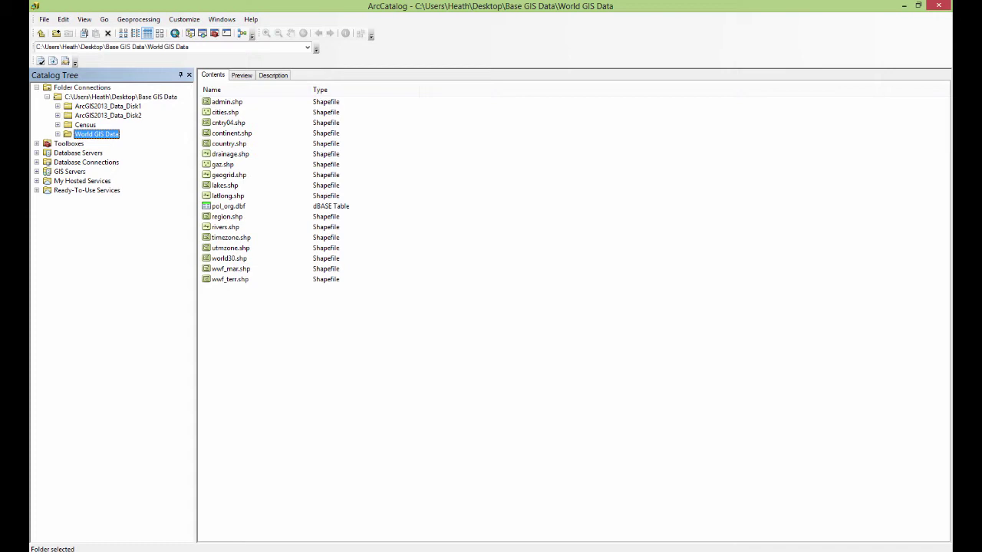
Add a Desktop folder connection, then return to the World GIS Data shapefile list.
left_click(232, 133)
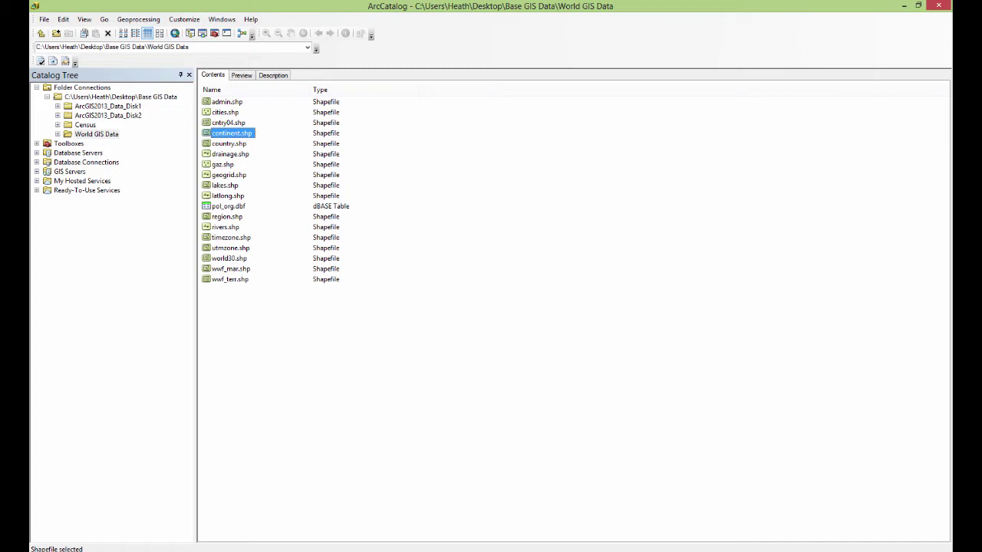
left_click(84, 87)
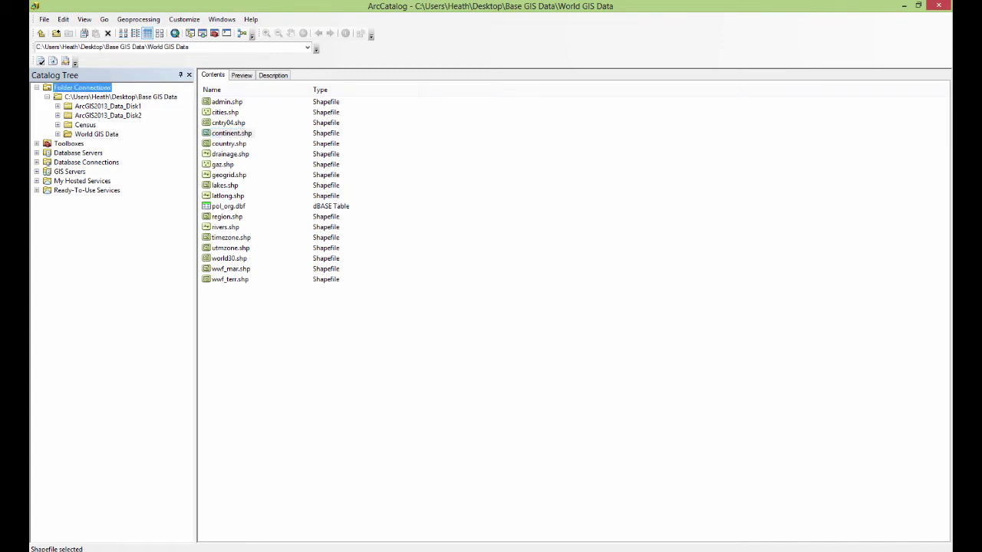
right_click(96, 87)
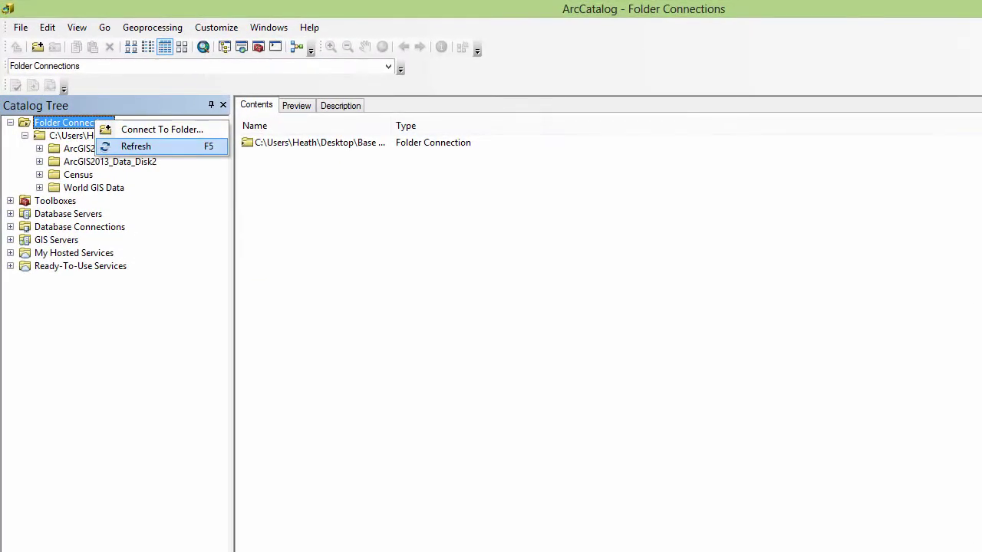
left_click(161, 129)
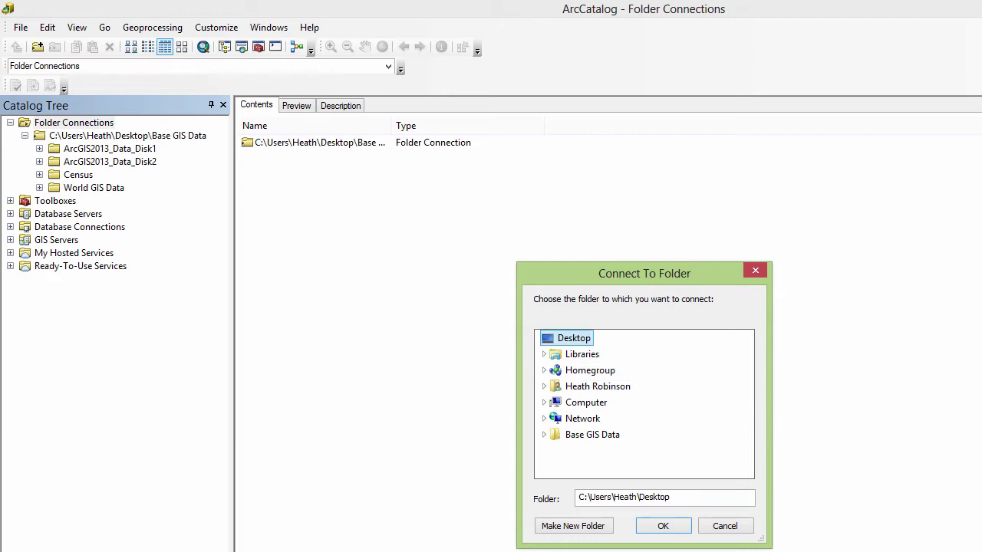
key("Return")
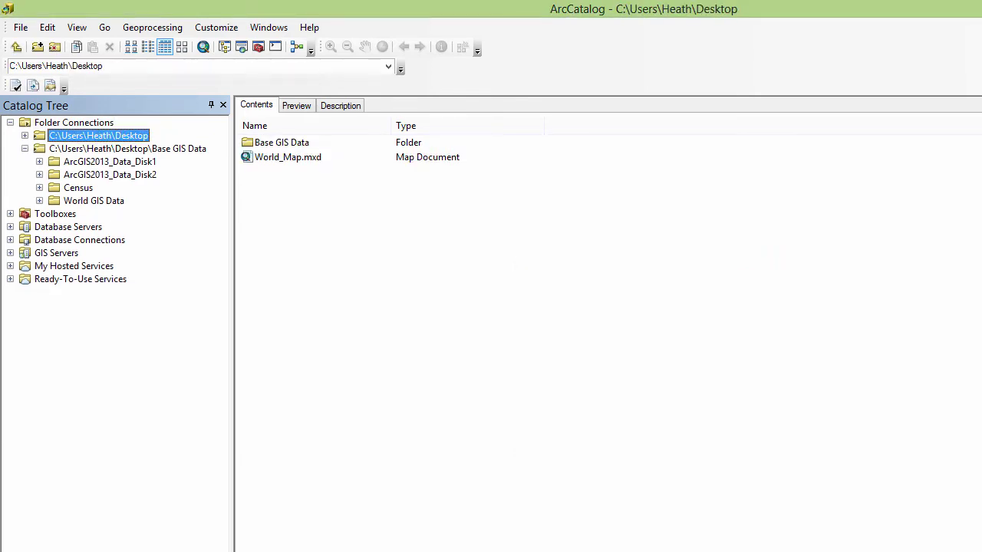
left_click(93, 200)
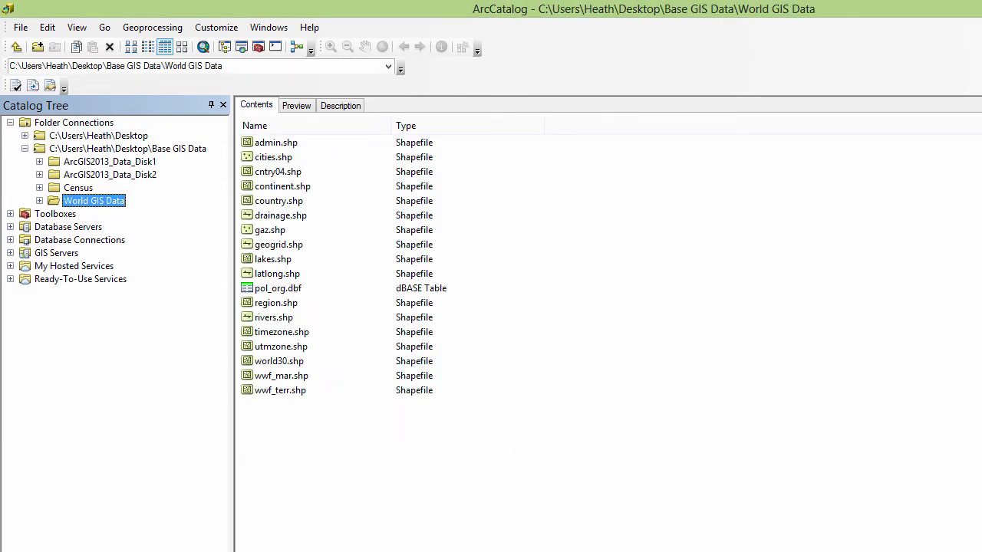
Drag continent.shp from World GIS Data onto the Desktop connection and view the Desktop contents.
left_click(282, 186)
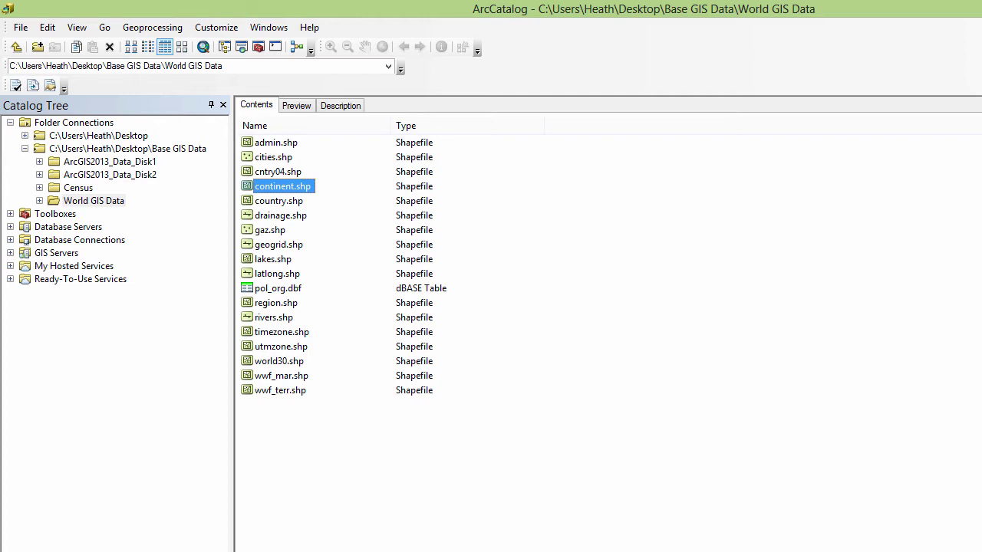
left_click_drag(282, 186, 99, 135)
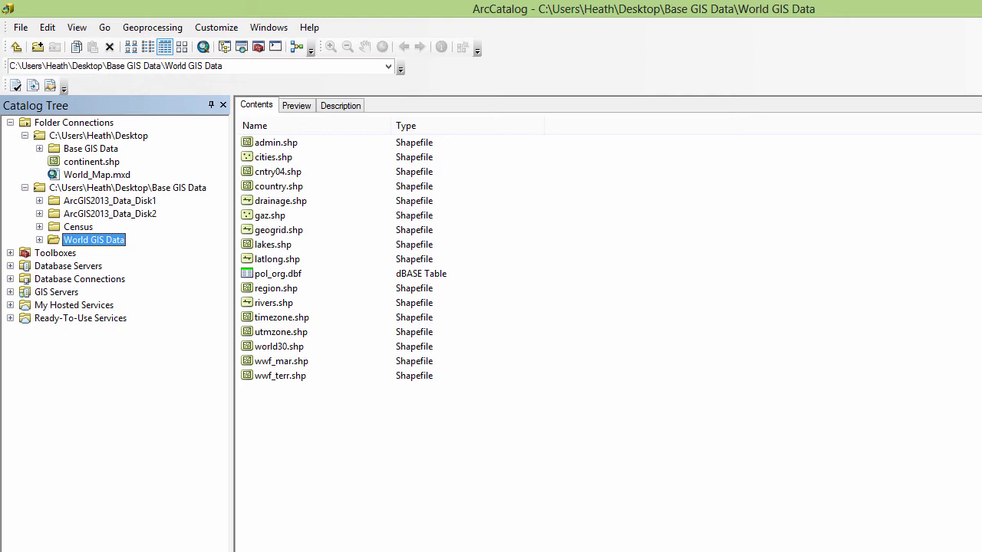
left_click(98, 135)
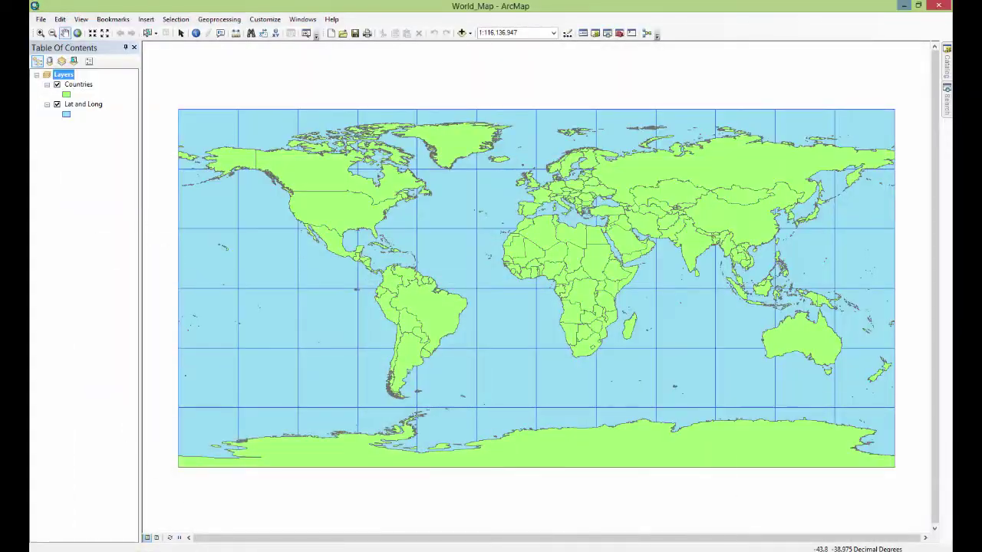
Minimize ArcCatalog so the desktop and ArcMap window are reachable.
left_click(904, 5)
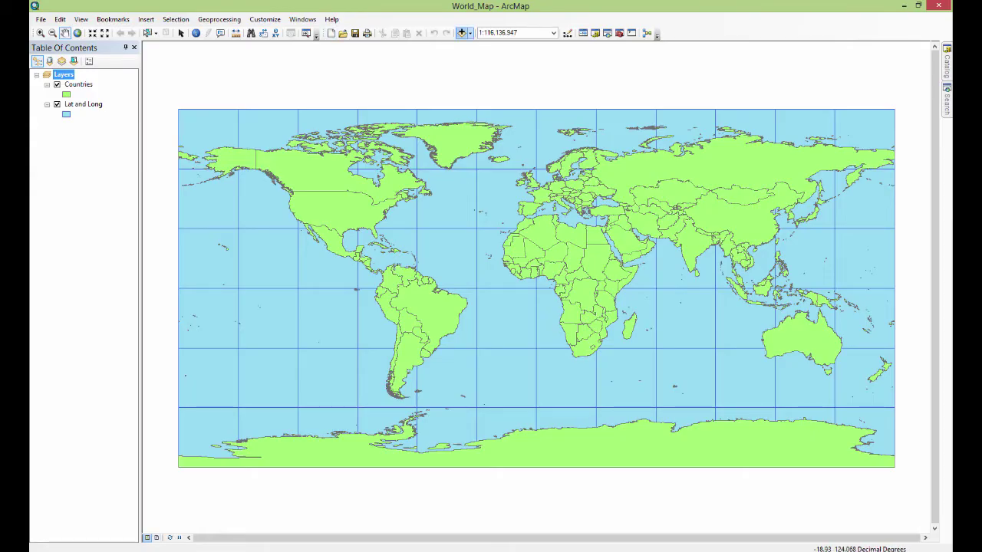
Add continent.shp from the Desktop folder to the World_Map map.
left_click(462, 33)
left_click(491, 209)
left_click(441, 228)
left_click(492, 210)
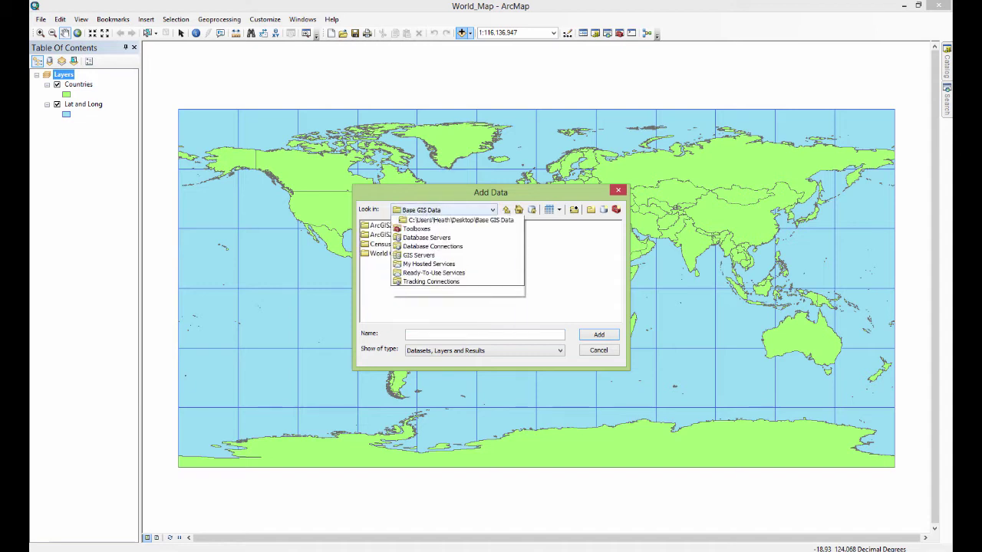
scroll(456, 253, "up", 2)
left_click(433, 222)
left_click(390, 234)
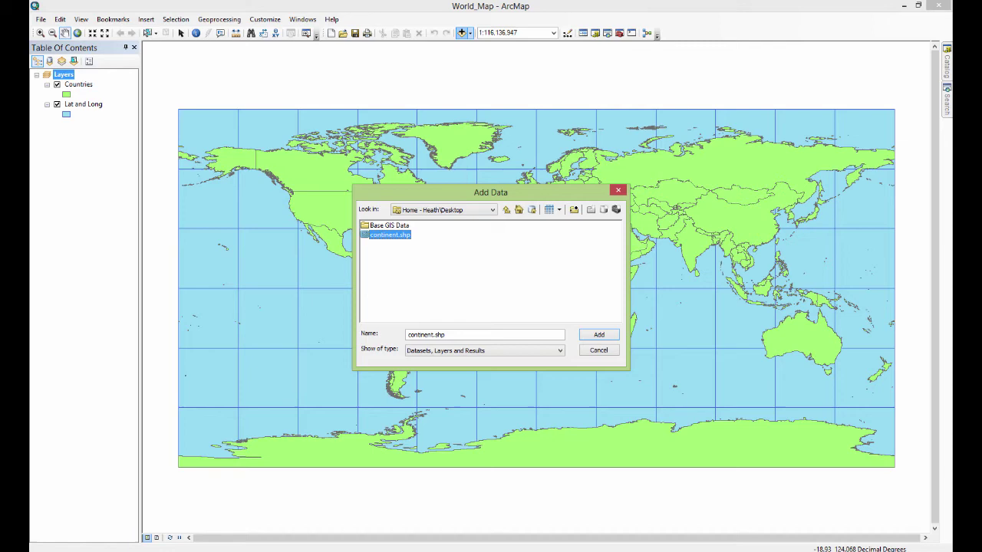
double_click(390, 234)
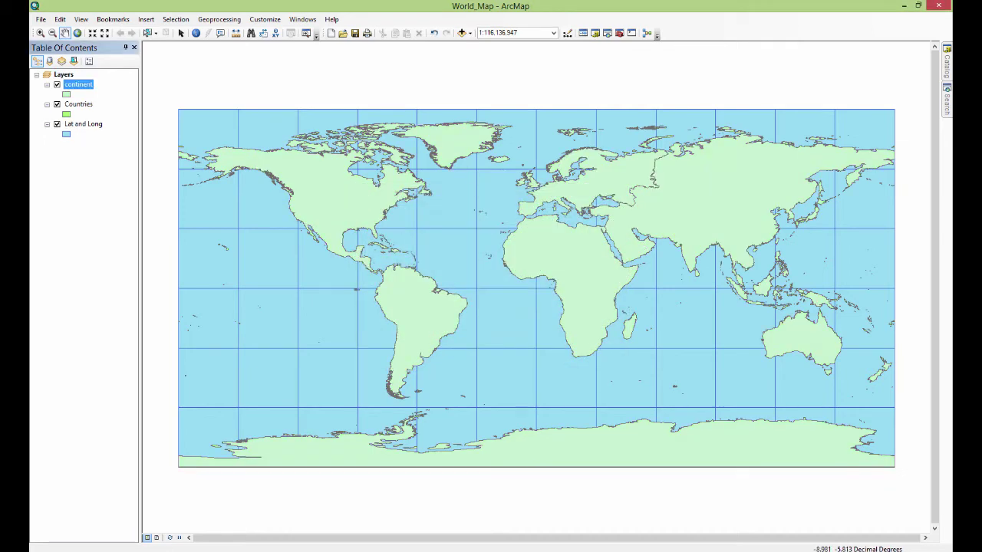
Give the continent layer the Tan fill symbol.
left_click(67, 94)
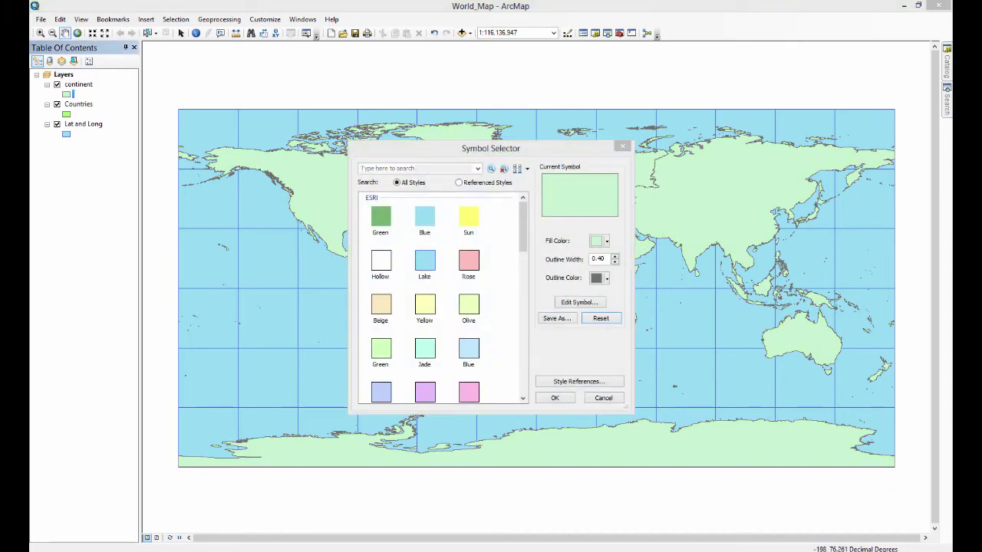
scroll(425, 392, "down", 5)
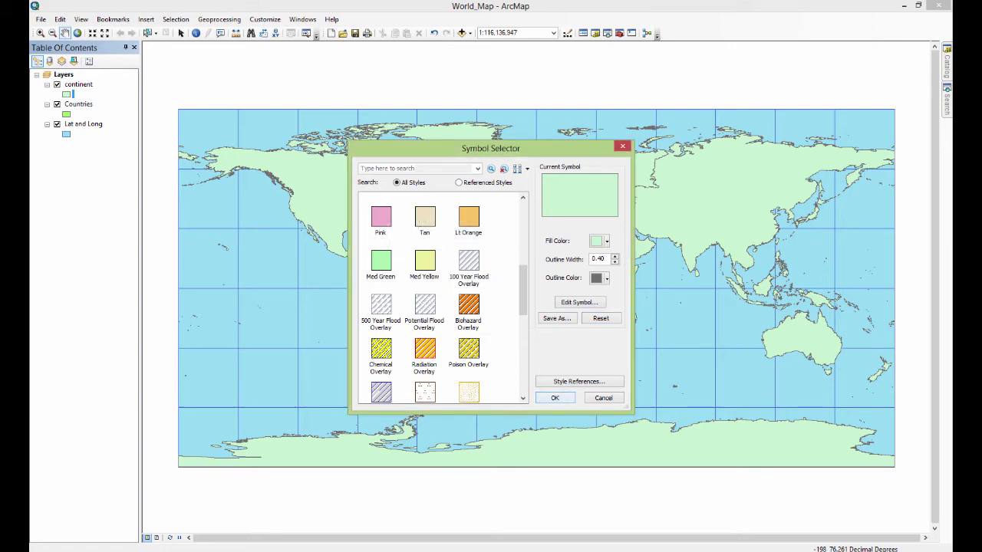
left_click(425, 217)
key("Return")
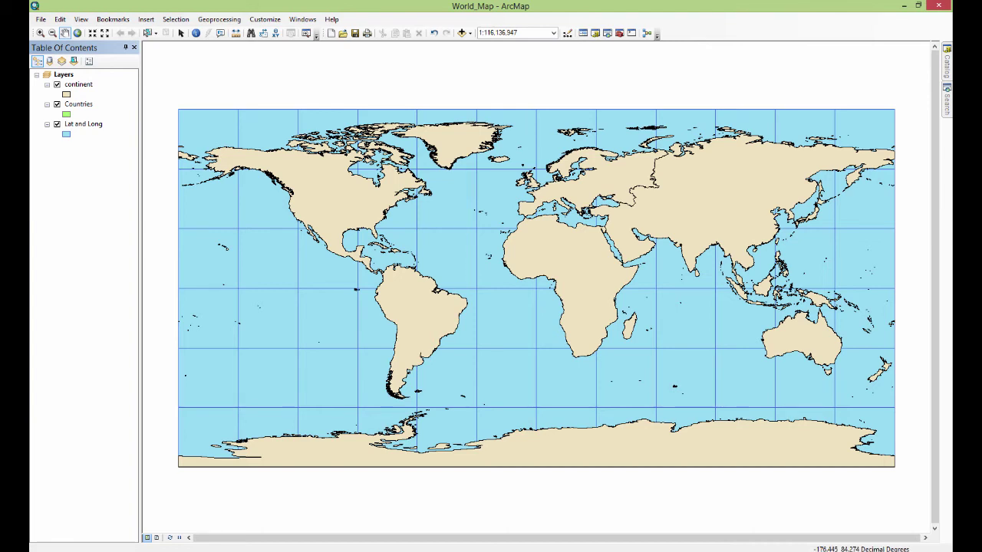
Remove the continent layer from the World_Map map.
left_click(79, 84)
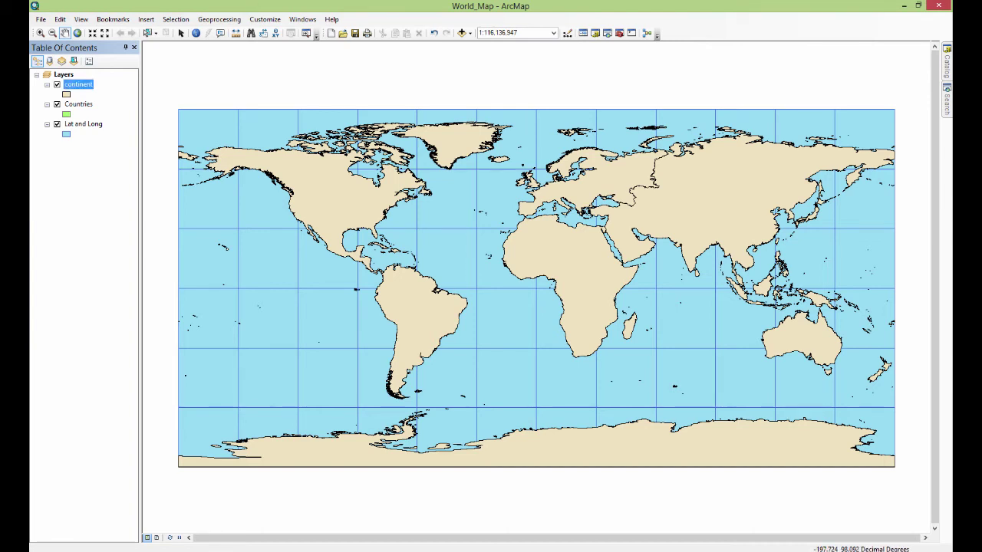
right_click(80, 85)
left_click(114, 105)
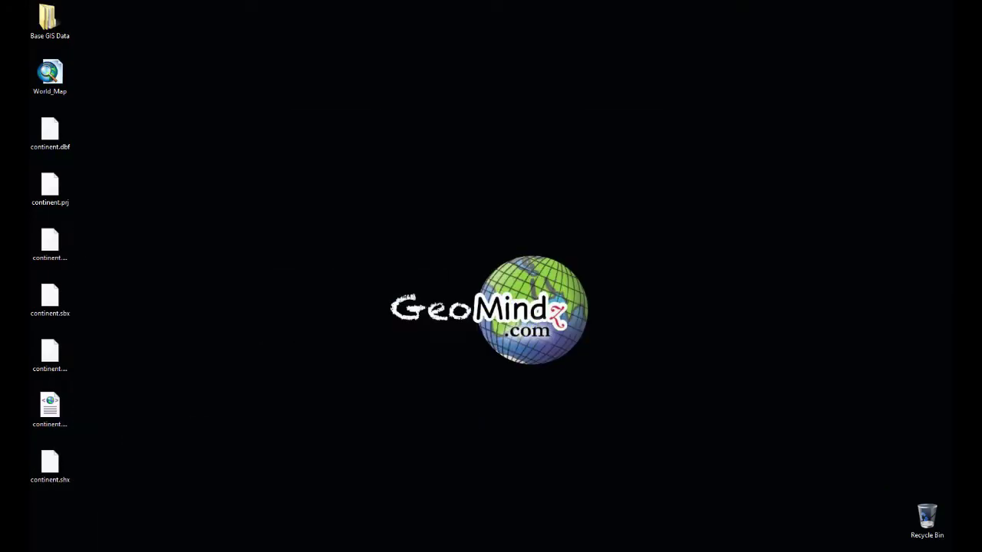
Move continent.dbf, continent.prj and continent.sbn from the desktop into Base GIS Data.
left_click_drag(128, 105, 31, 263)
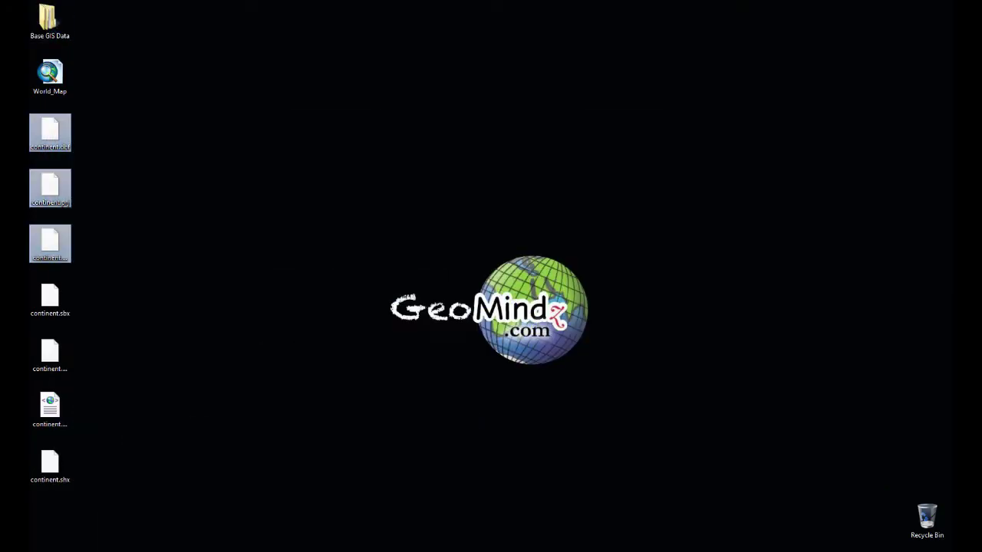
left_click_drag(53, 122, 175, 132)
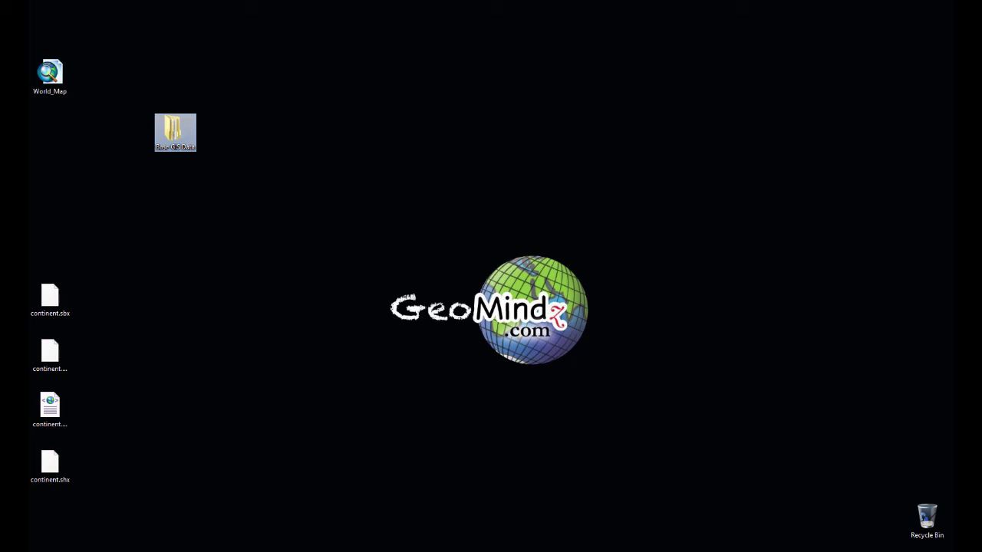
double_click(175, 132)
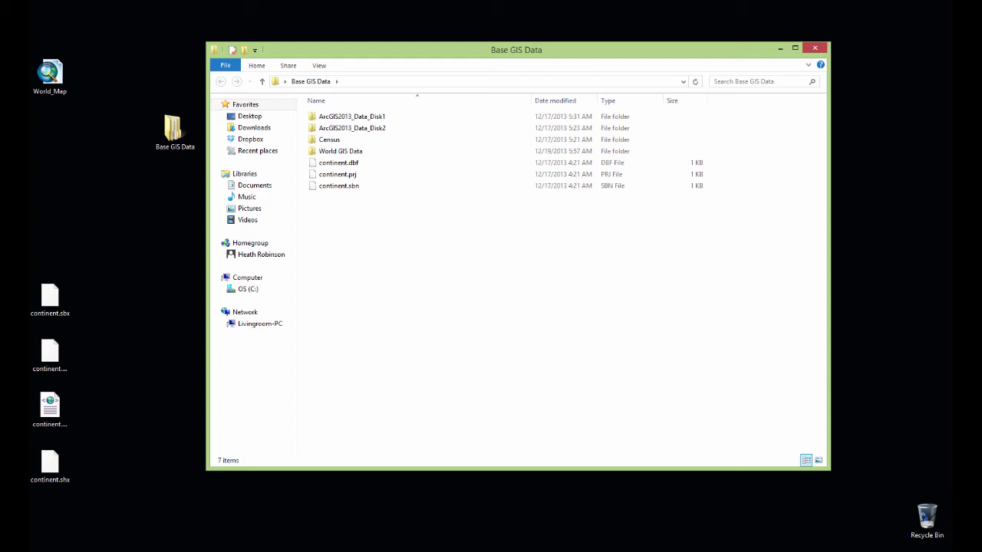
Try adding continent.shp from the desktop and dismiss the 'Error opening feature class' message.
left_click(814, 47)
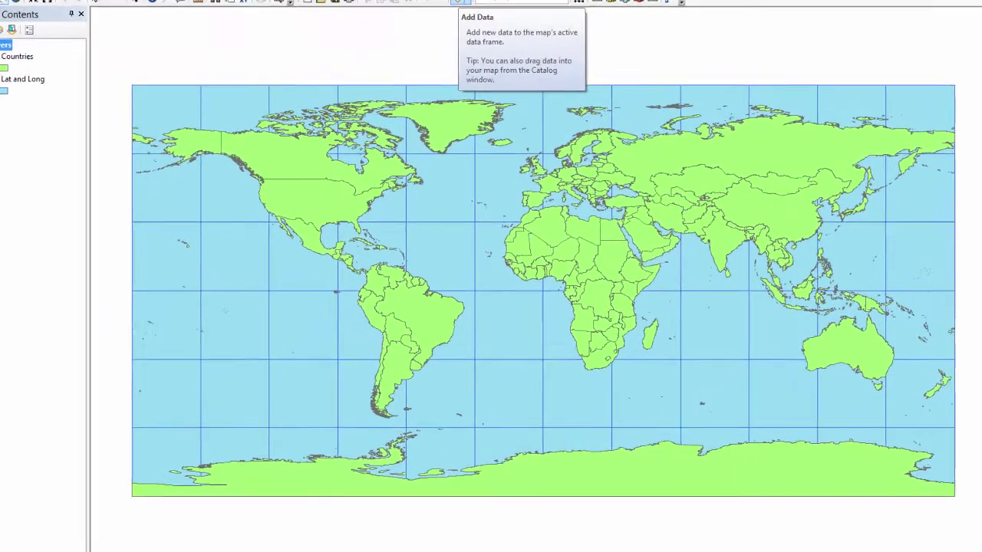
left_click(453, 33)
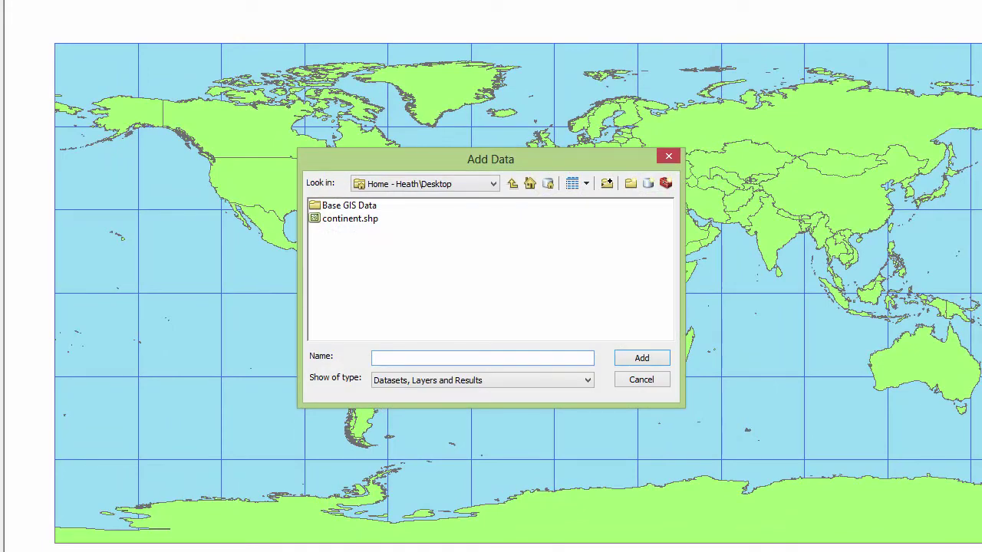
left_click(349, 219)
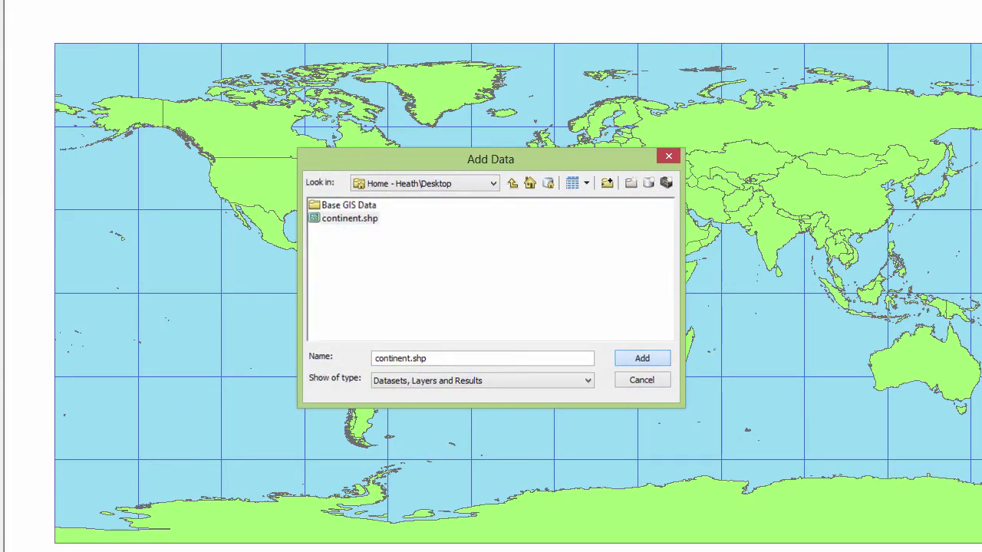
key("Return")
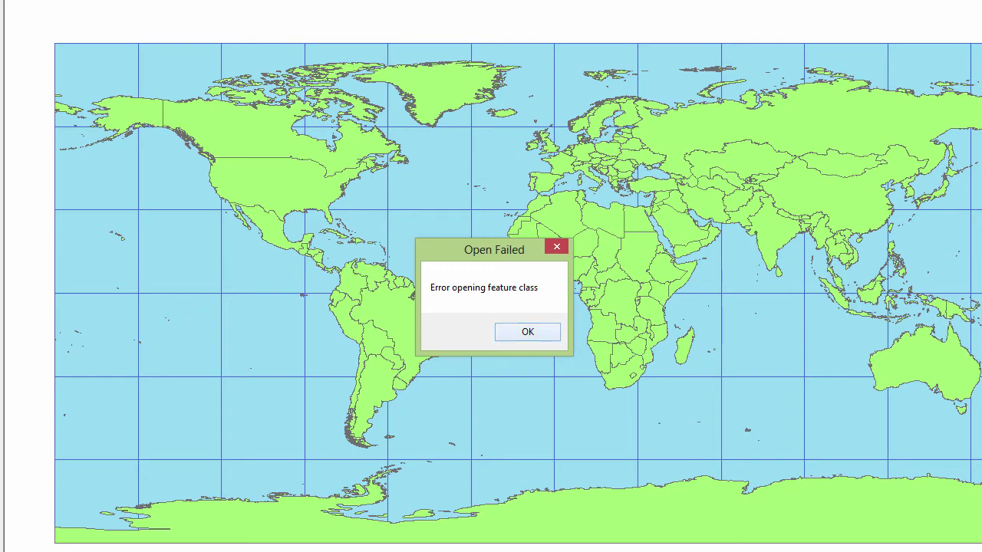
key("Return")
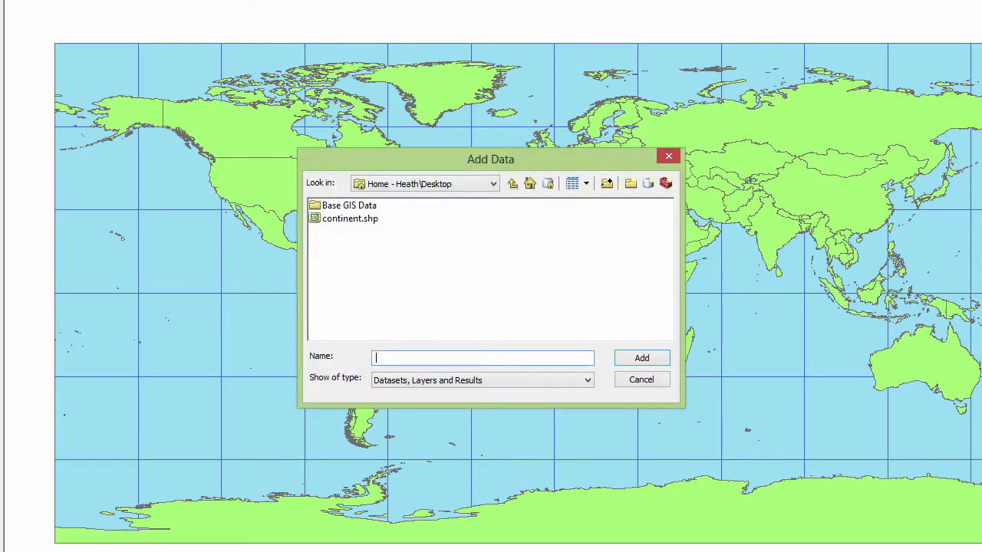
Browse the Base GIS Data folder in Add Data to check its contents, then cancel.
left_click(493, 183)
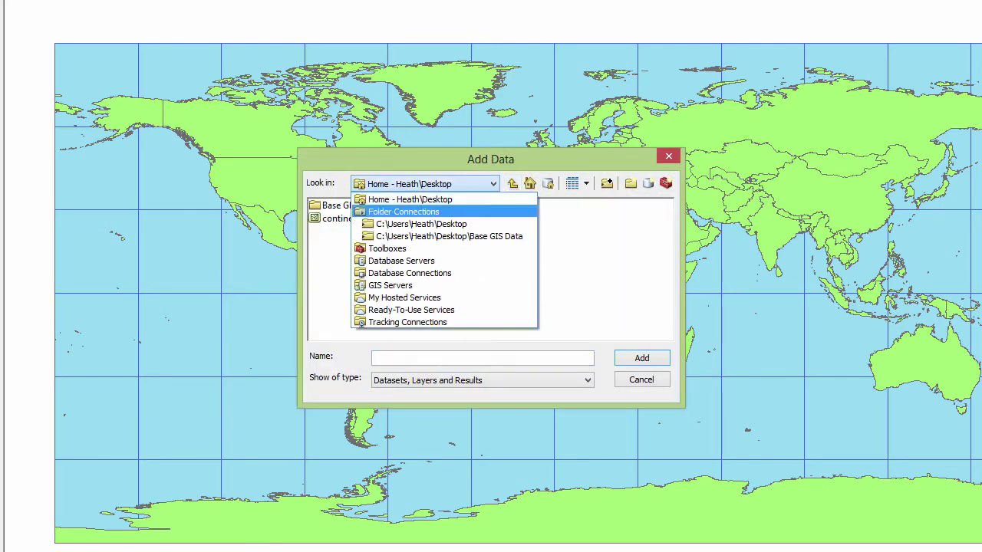
key("Return")
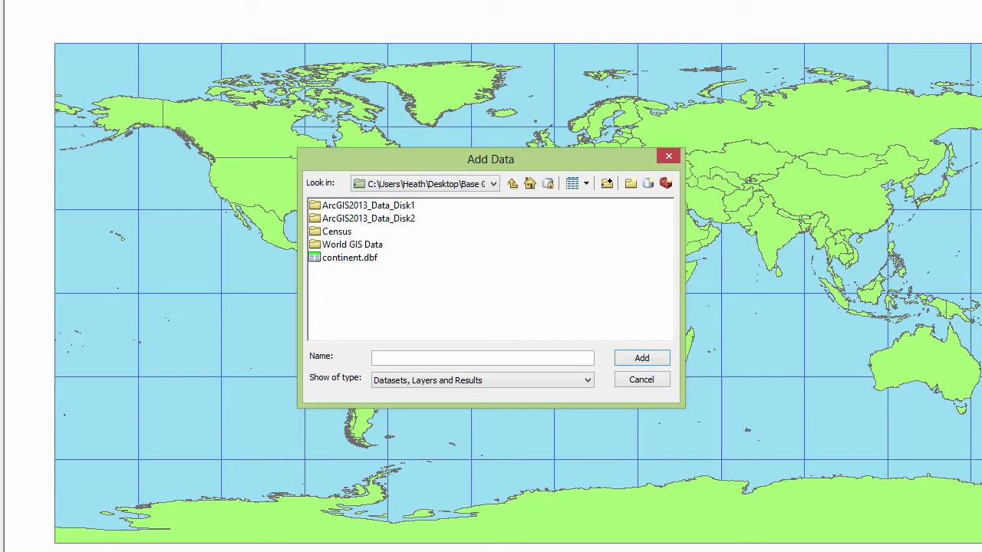
key("Escape")
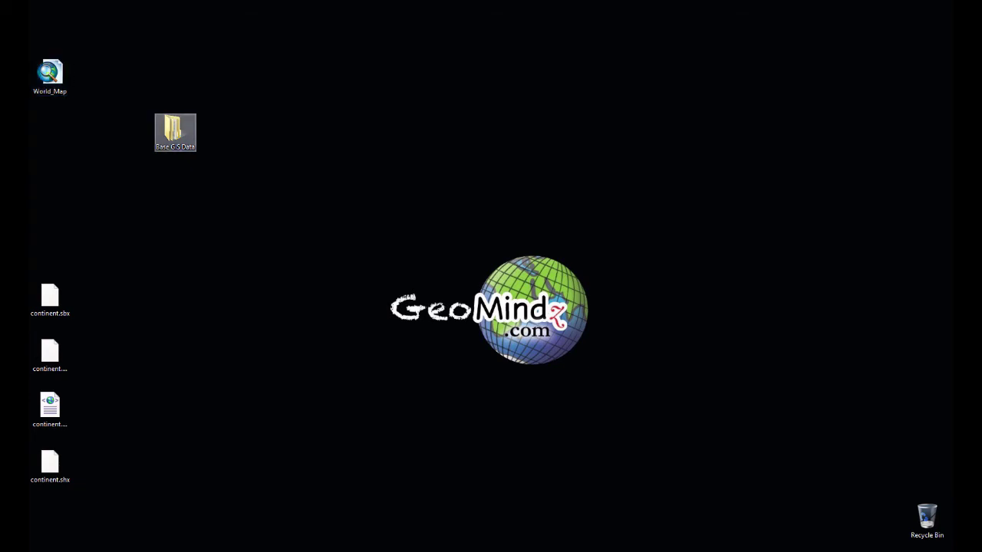
Drag continent.dbf, continent.prj and continent.sbn from Base GIS Data back onto the desktop.
double_click(175, 132)
left_click(338, 185)
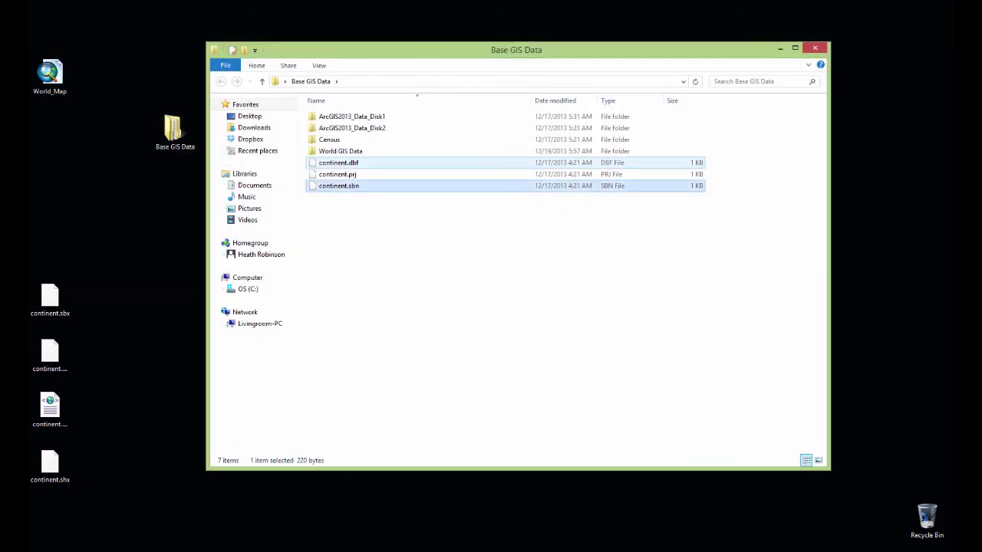
left_click(339, 163, "shift")
left_click_drag(338, 168, 92, 188)
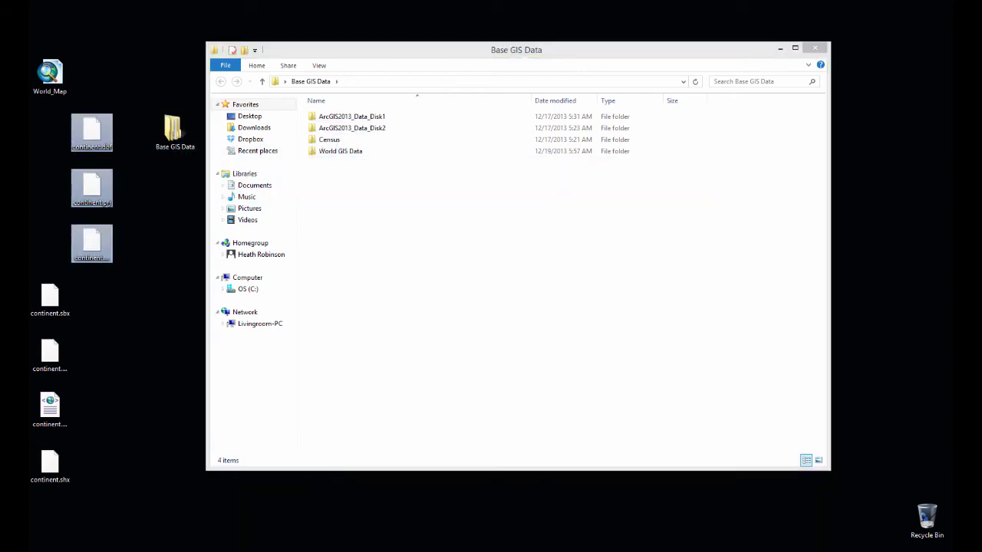
left_click(815, 48)
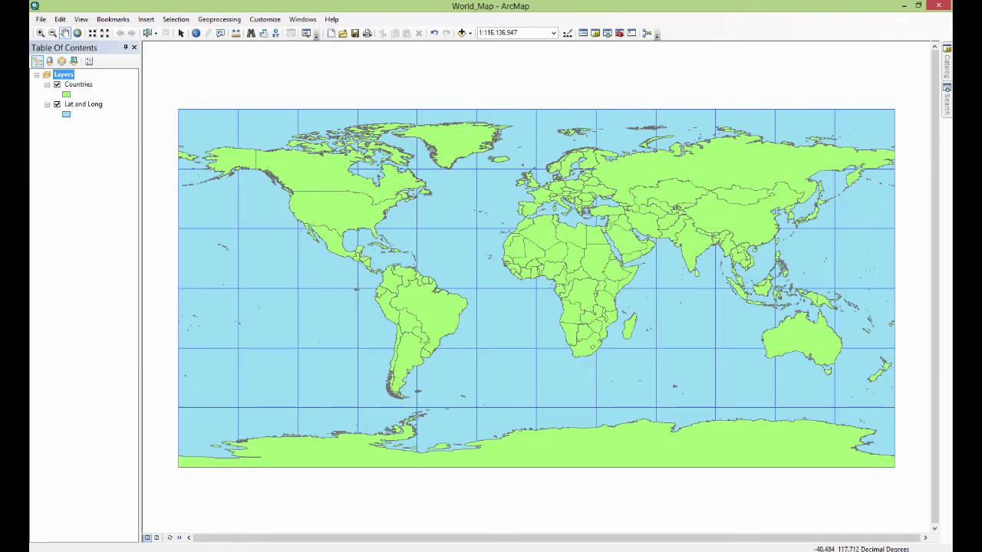
left_click(461, 33)
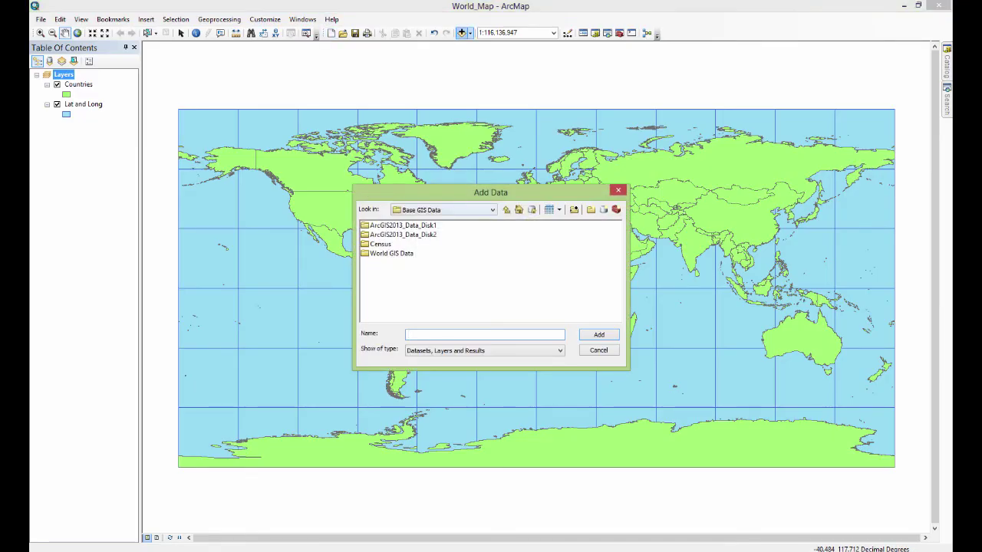
Add continent.shp from the Desktop so the pale-filled landmasses draw as the top layer.
left_click(492, 210)
left_click(433, 220)
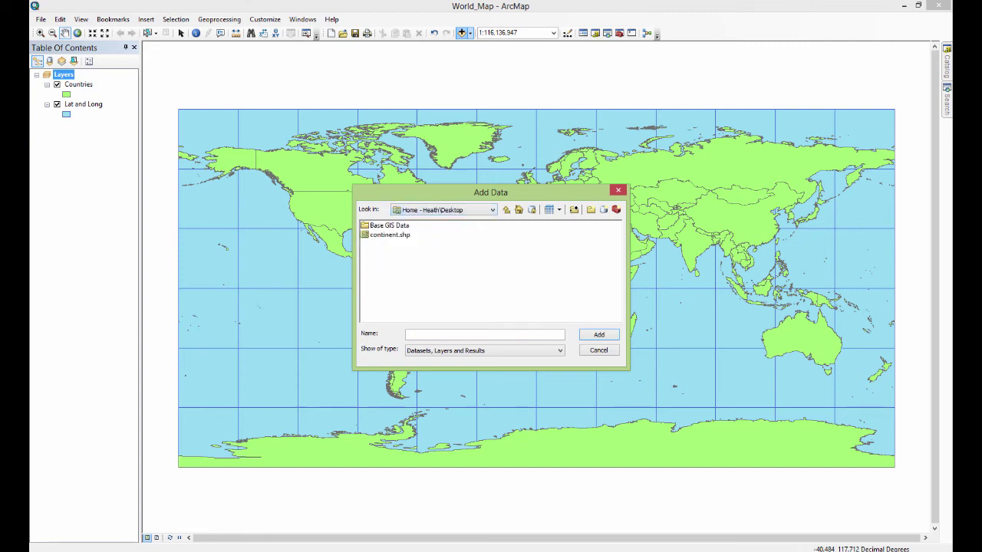
left_click(390, 235)
key("Return")
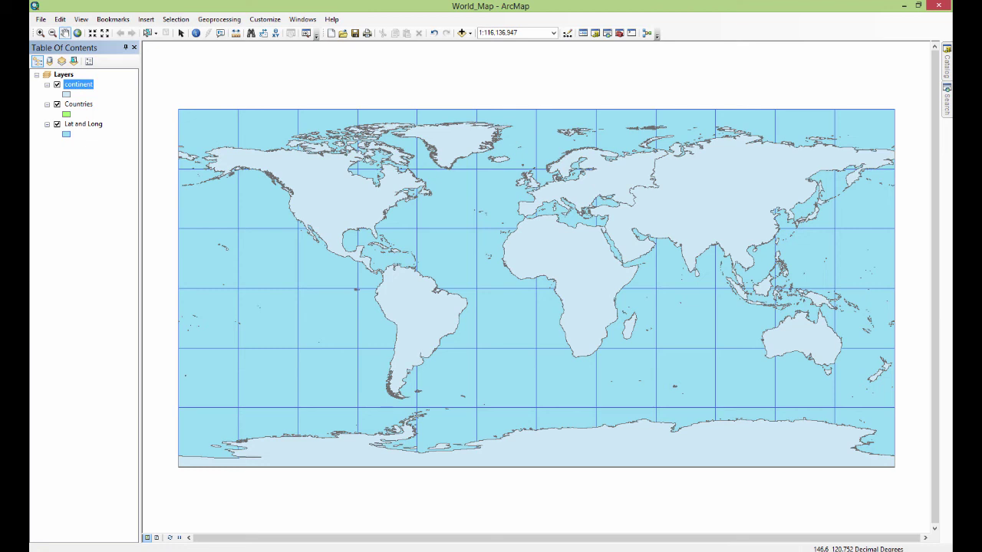
Remove the continent layer from the map and move continent.shp into World GIS Data in ArcCatalog.
right_click(73, 83)
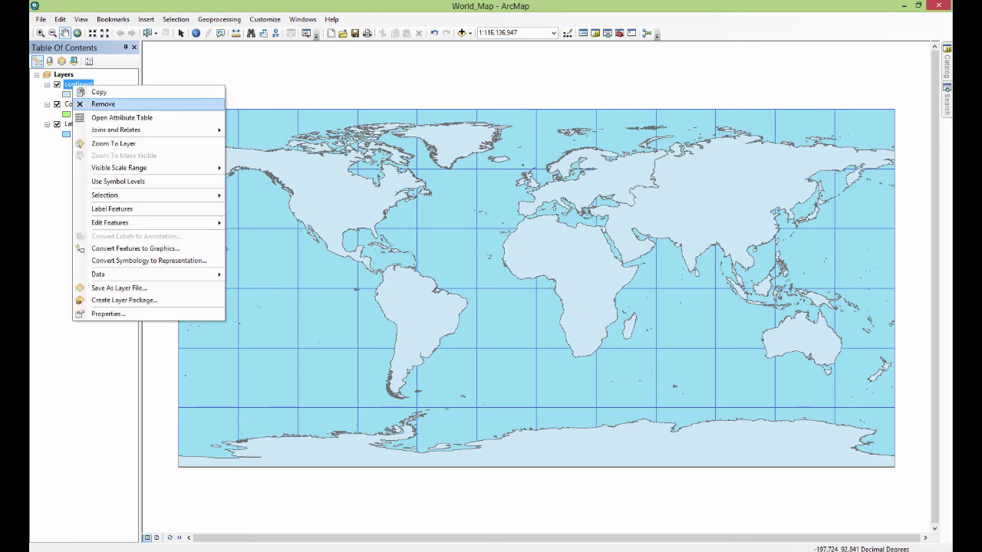
left_click(94, 101)
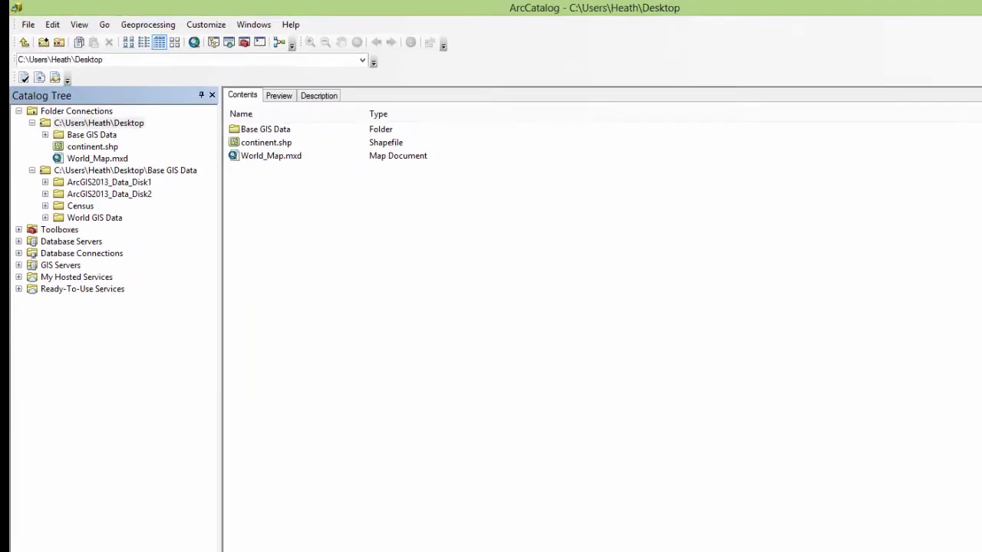
left_click(266, 142)
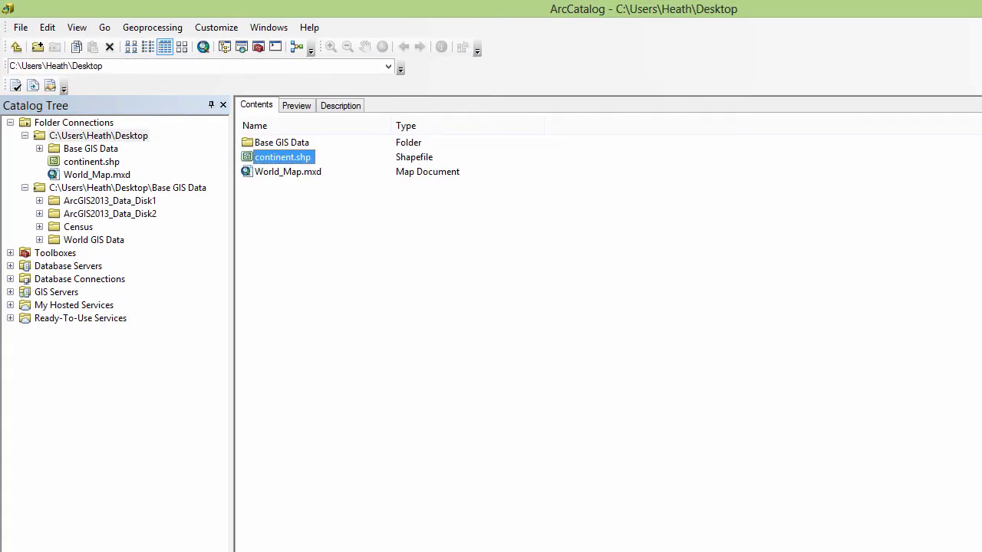
key("Down")
key("Down")
key("Down")
key("Down")
key("Down")
key("Down")
key("Down")
key("Down")
key("Right")
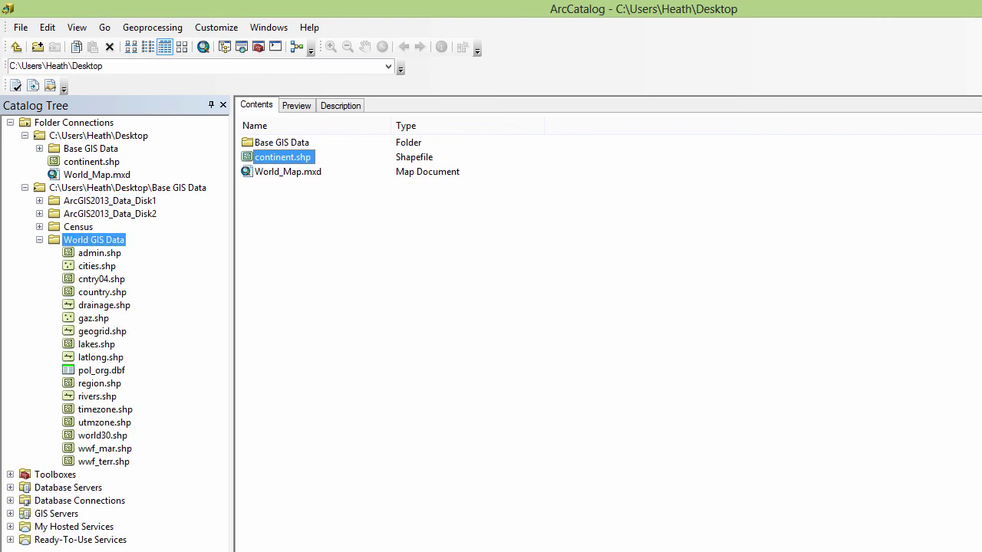
left_click_drag(94, 239, 93, 240)
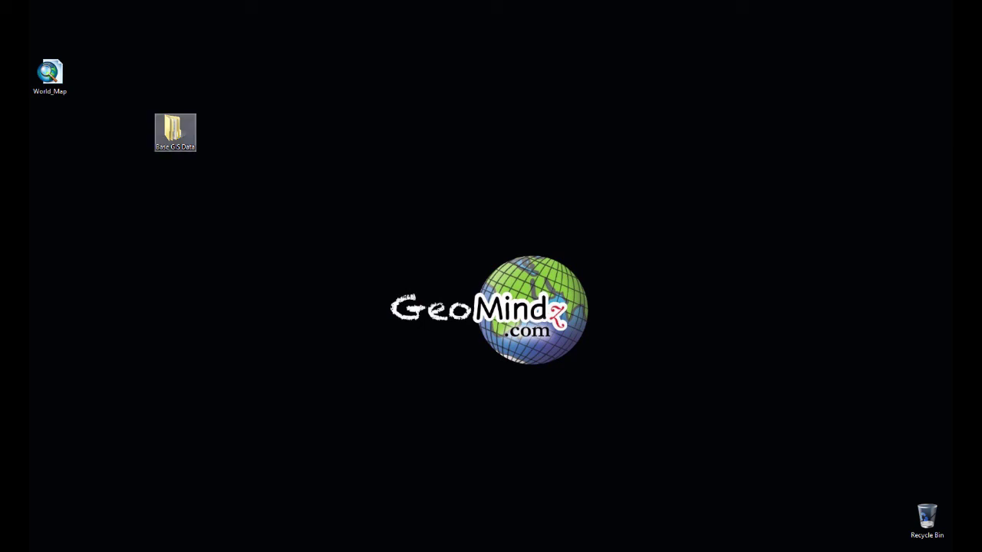
Move the Base GIS Data desktop icon to the top-left corner above World_Map.
left_click_drag(175, 130, 50, 21)
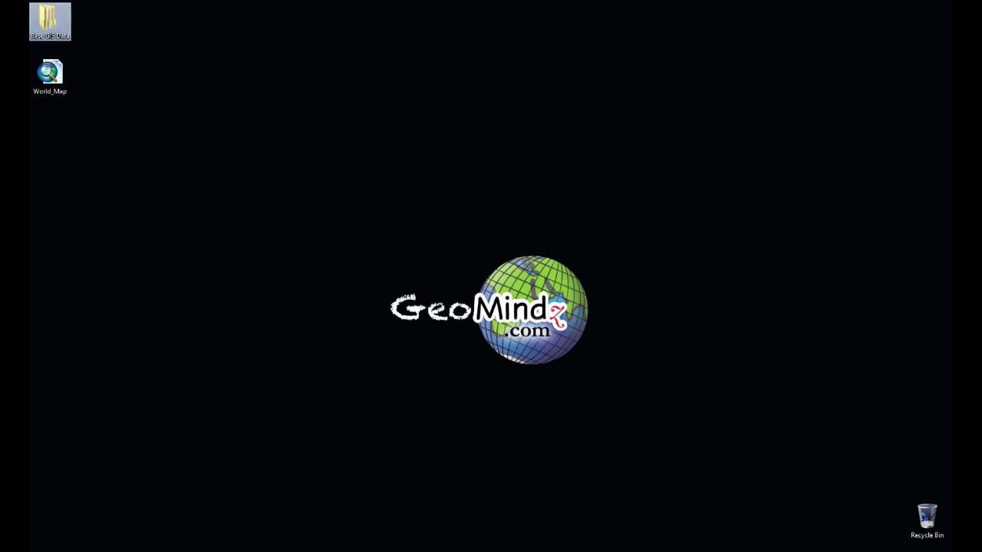